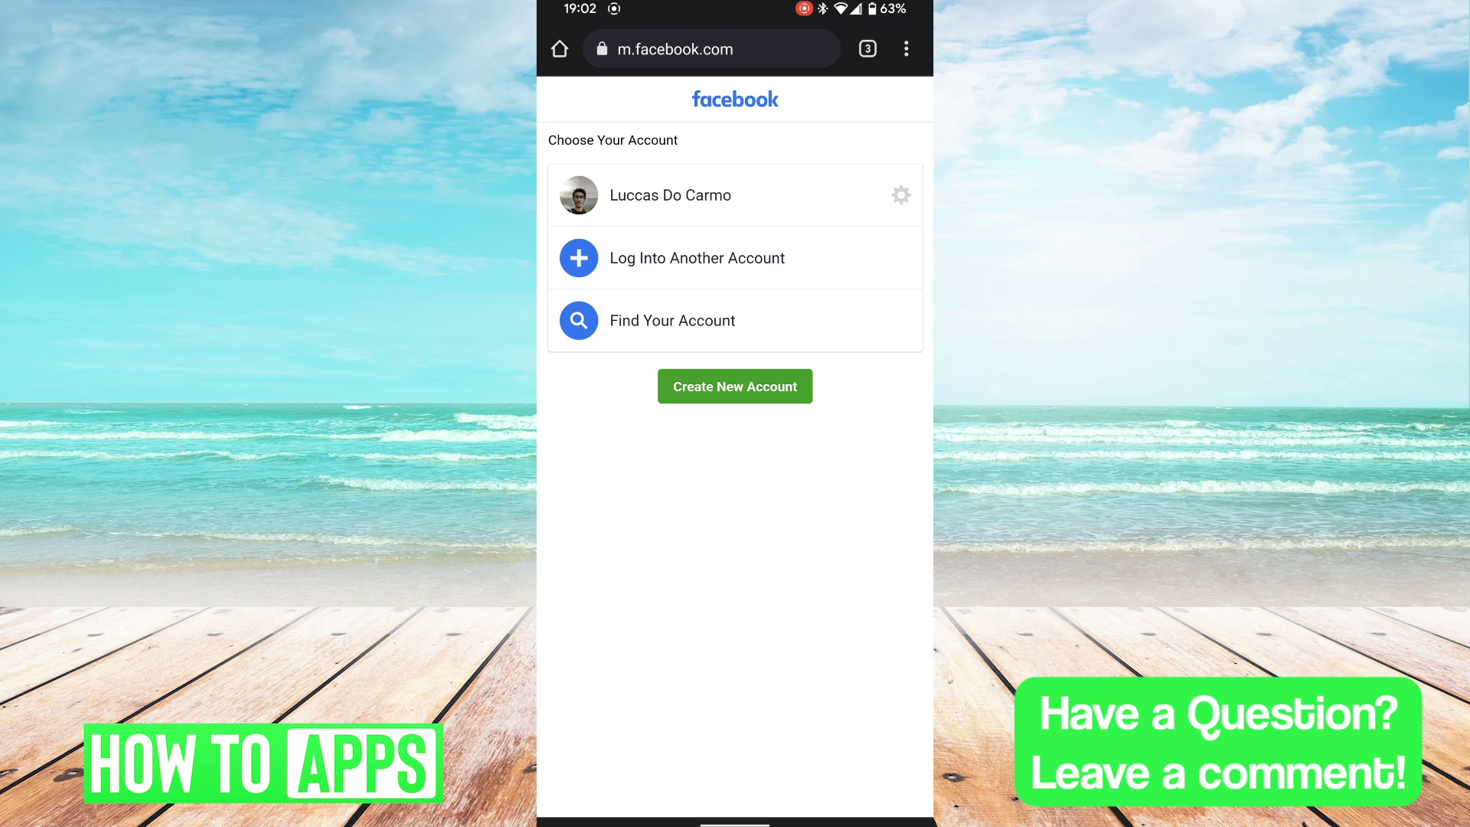
# Pick the saved account, choose 'Forgot password?', and look for another login option.
pyautogui.click(653, 198)
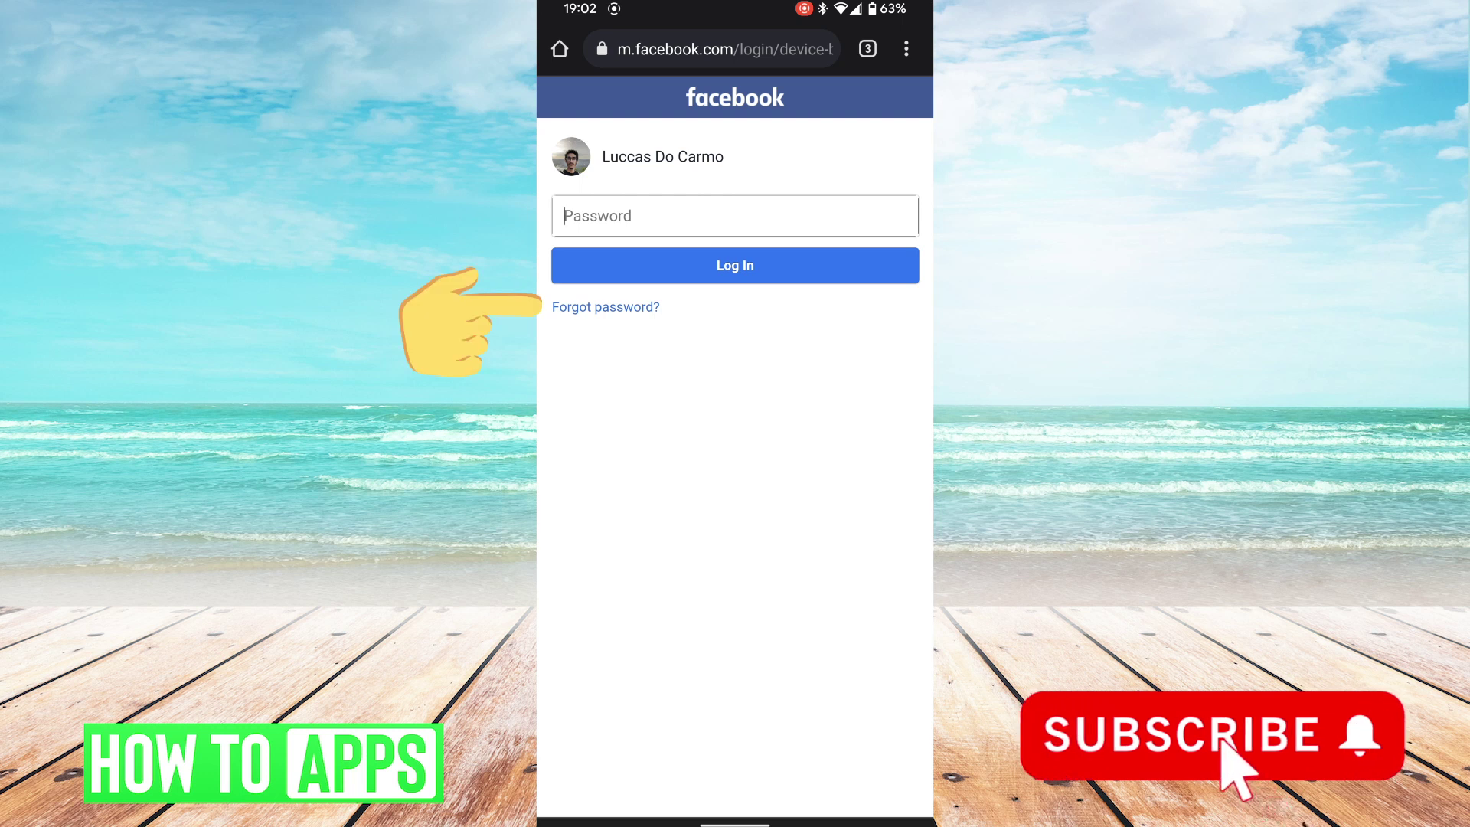
pyautogui.click(606, 307)
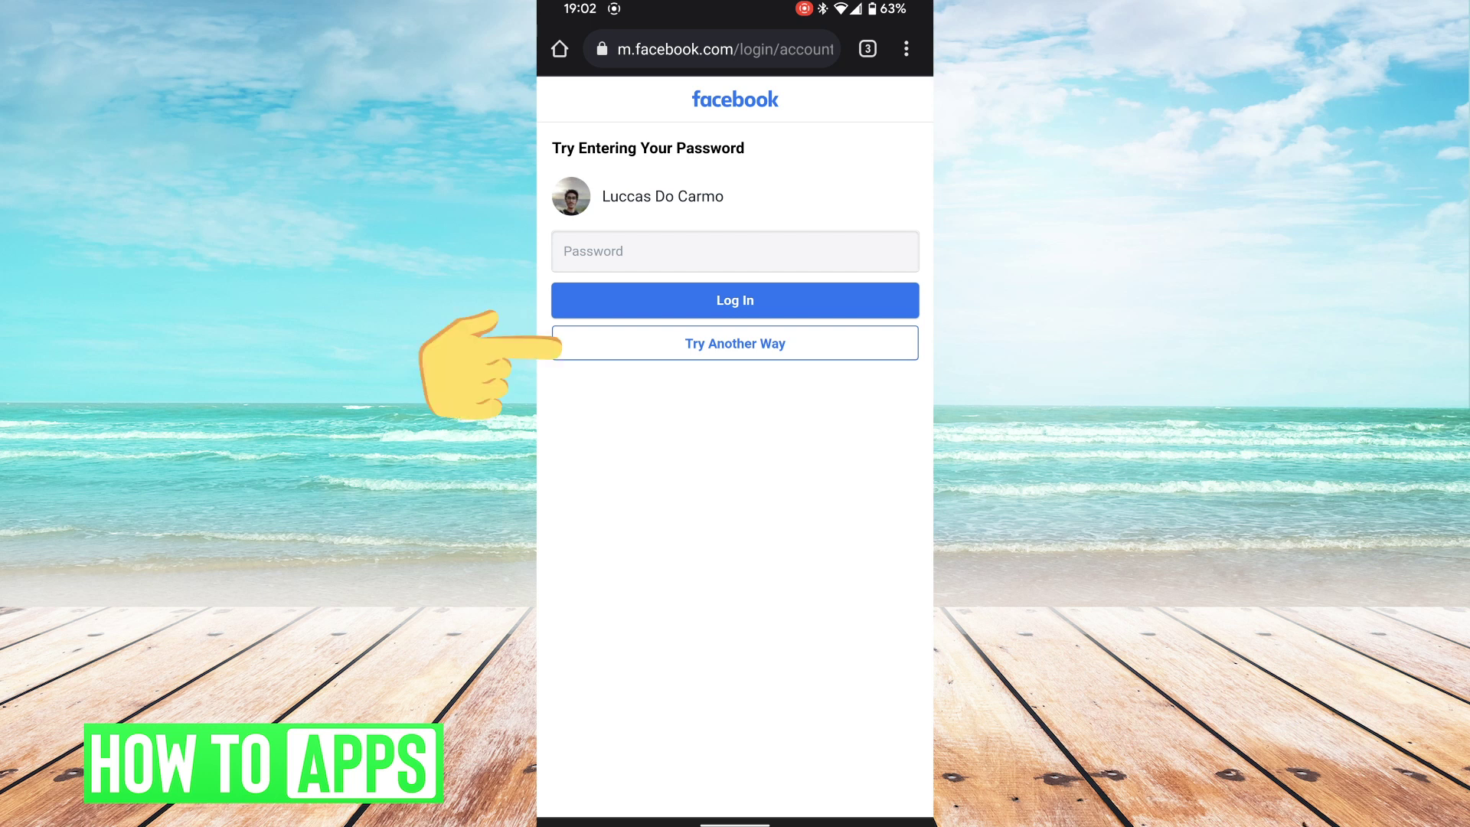
pyautogui.click(676, 343)
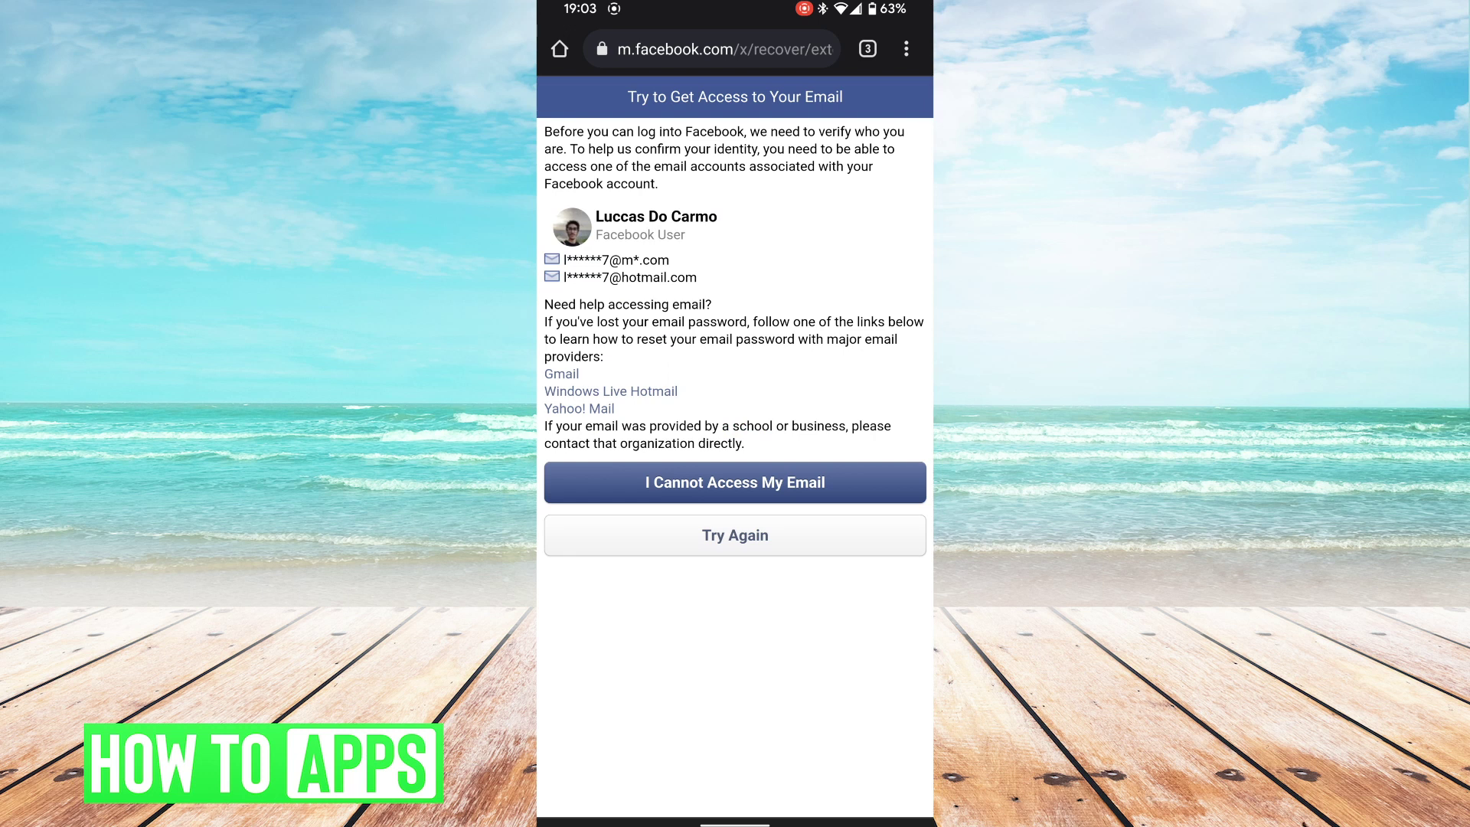
# Report being unable to access the account's email with 'I Cannot Access My Email'.
pyautogui.click(841, 481)
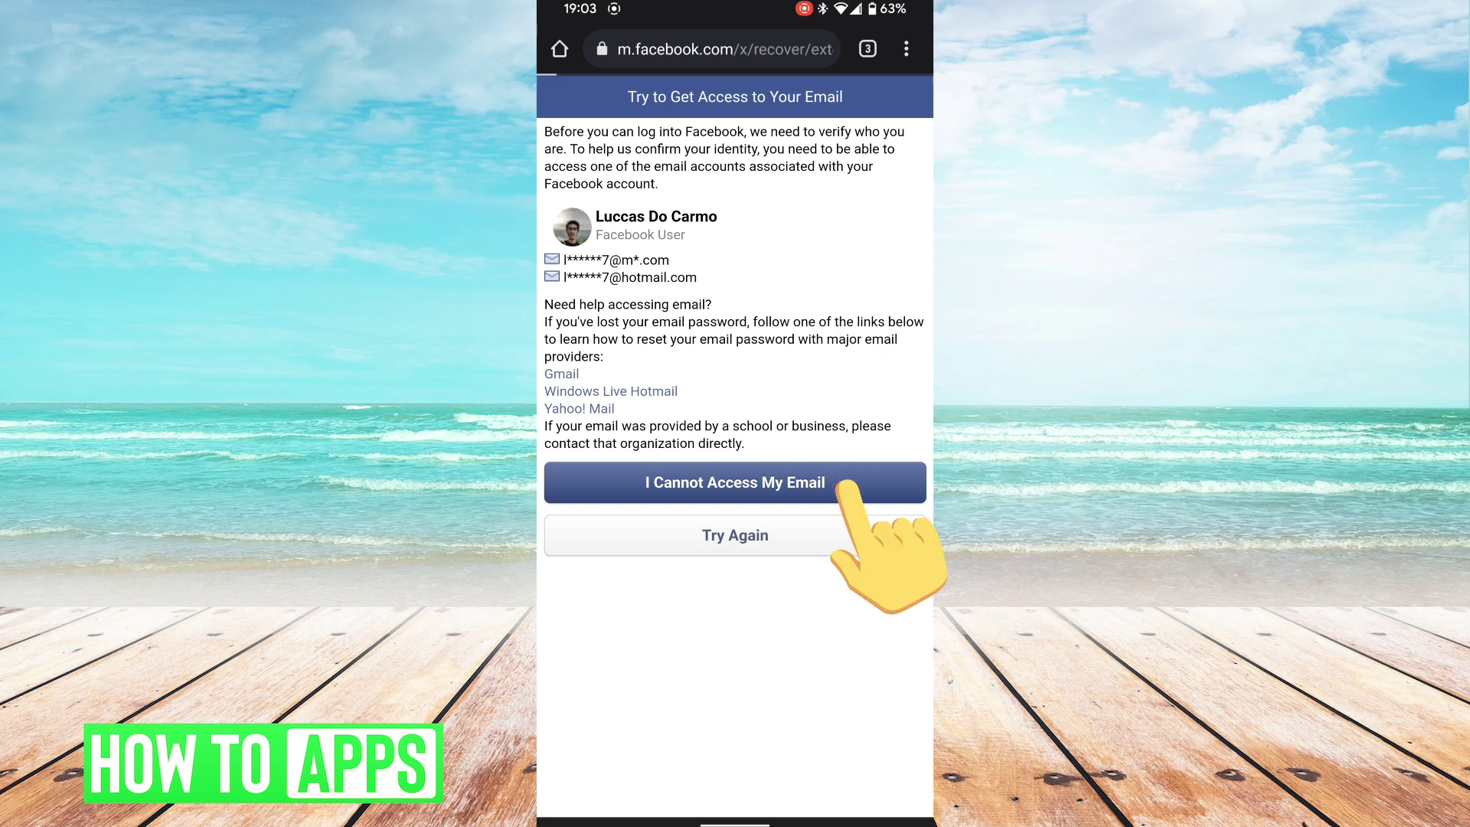